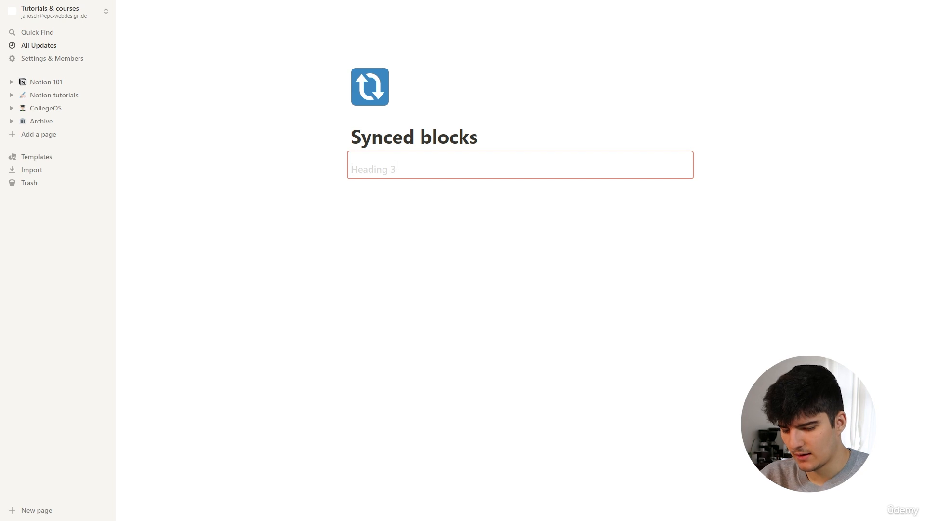
Step: Type the heading 'This is a heading' followed by a 50-word lorem ipsum paragraph
type("This is a ")
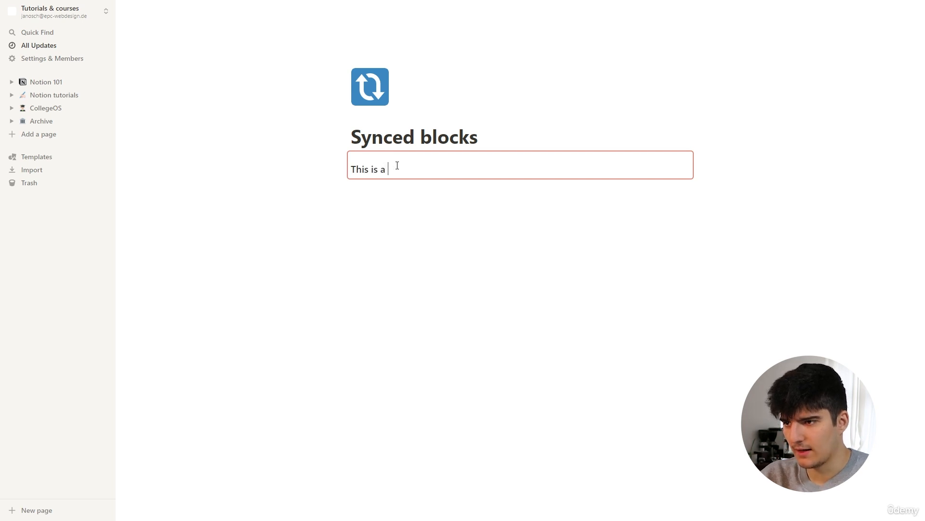
type("heading")
key("Return")
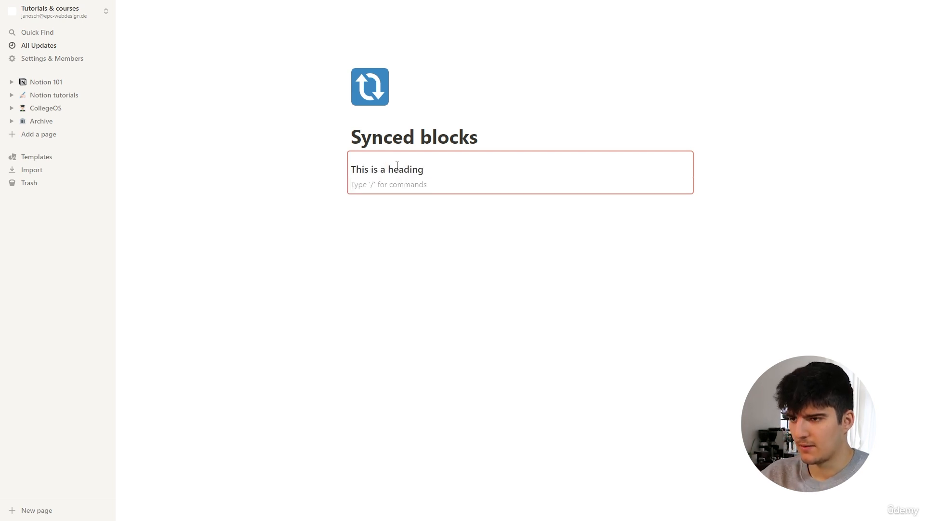
type(".lo")
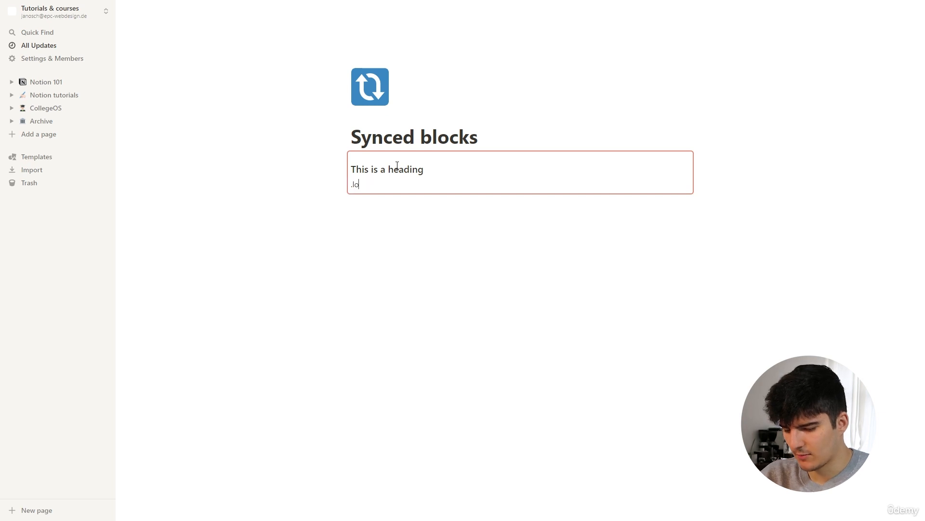
type("rem-50")
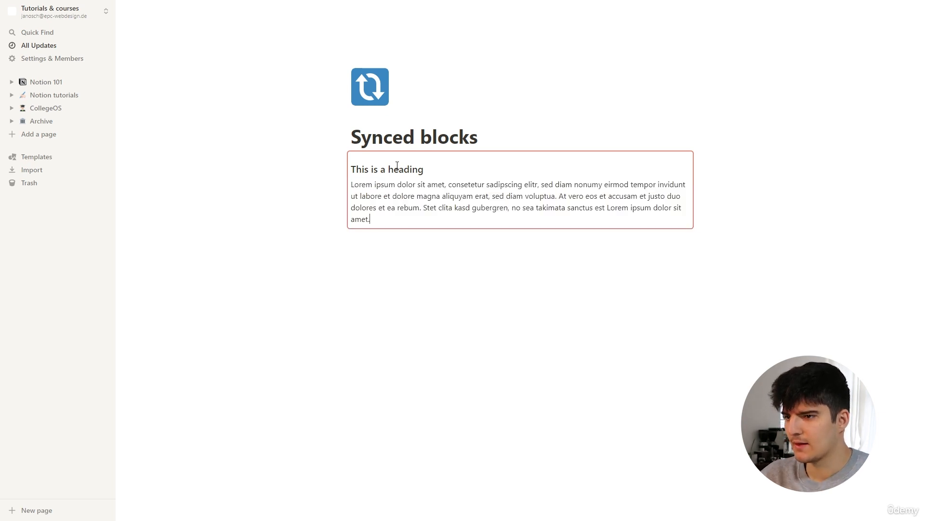
Step: Add an empty image block above the heading
left_click(352, 169)
key("Return")
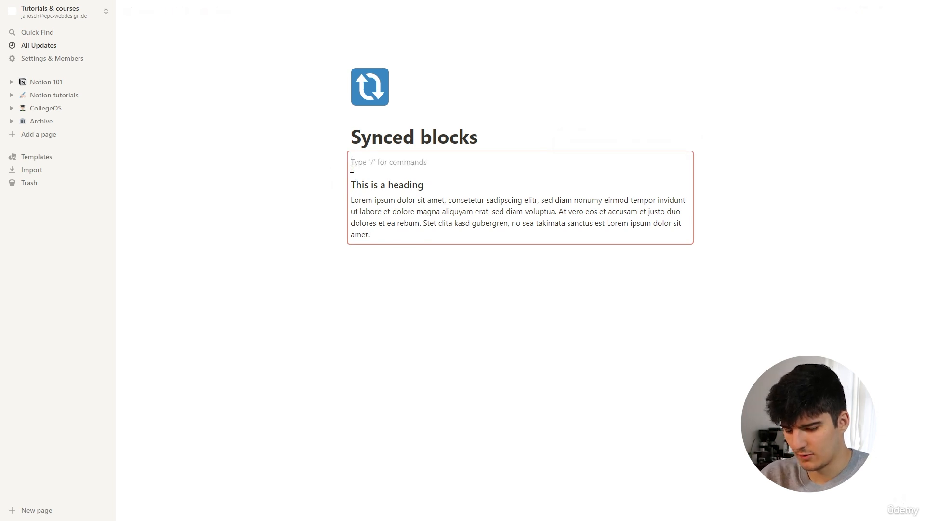
type("/hea")
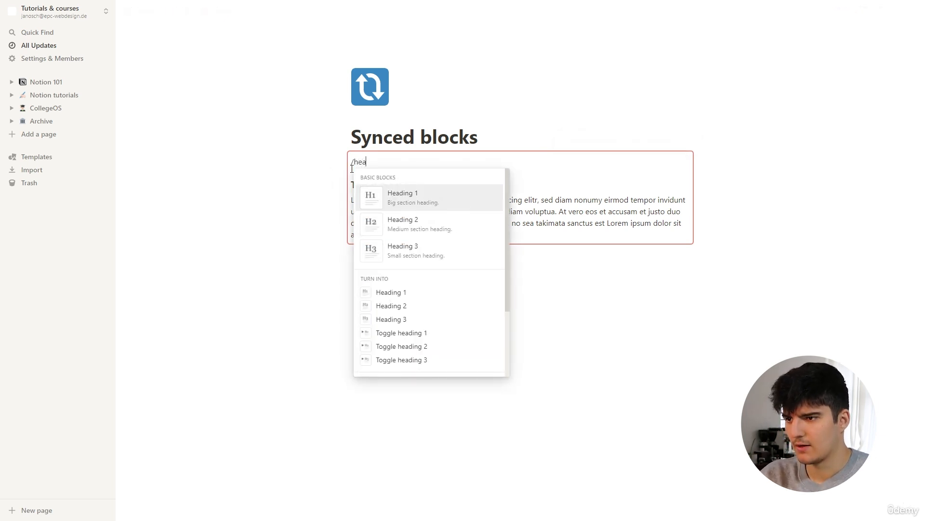
key("BackSpace")
key("BackSpace")
key("BackSpace")
type("im")
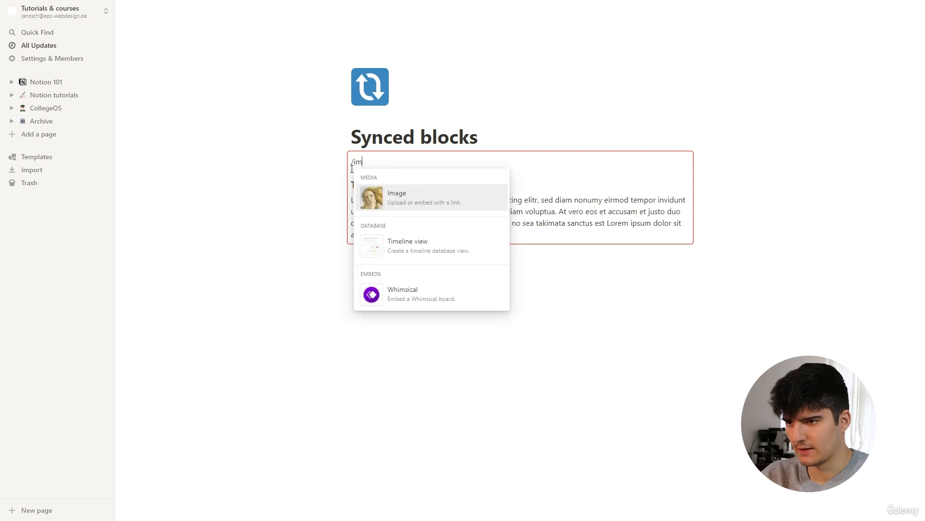
key("Return")
Step: Fill the image block with an Unsplash cookie photo and drag it narrower
left_click(486, 188)
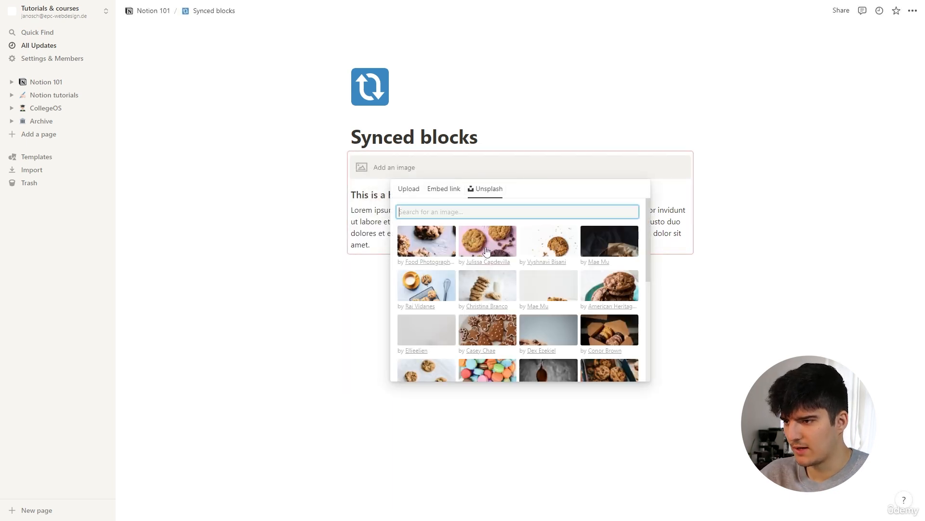
left_click(412, 242)
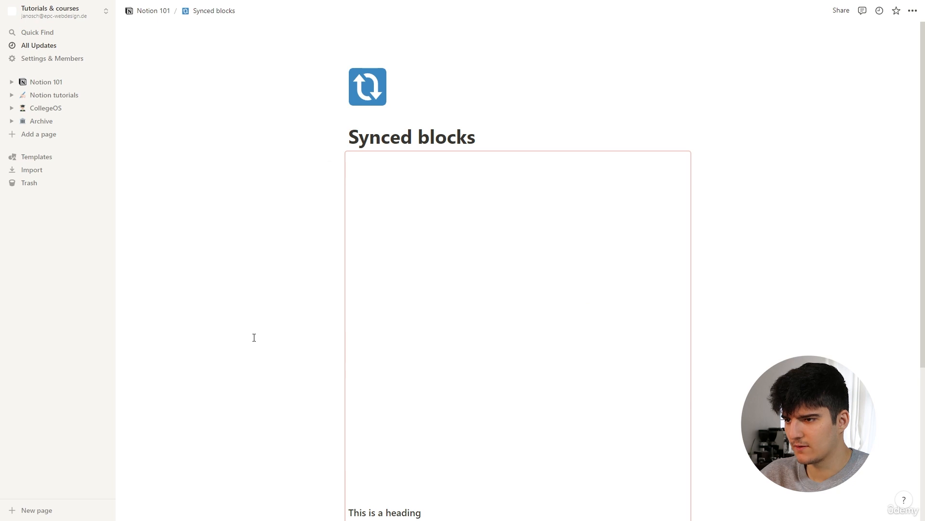
scroll(255, 337, "down", 6)
scroll(308, 313, "up", 3)
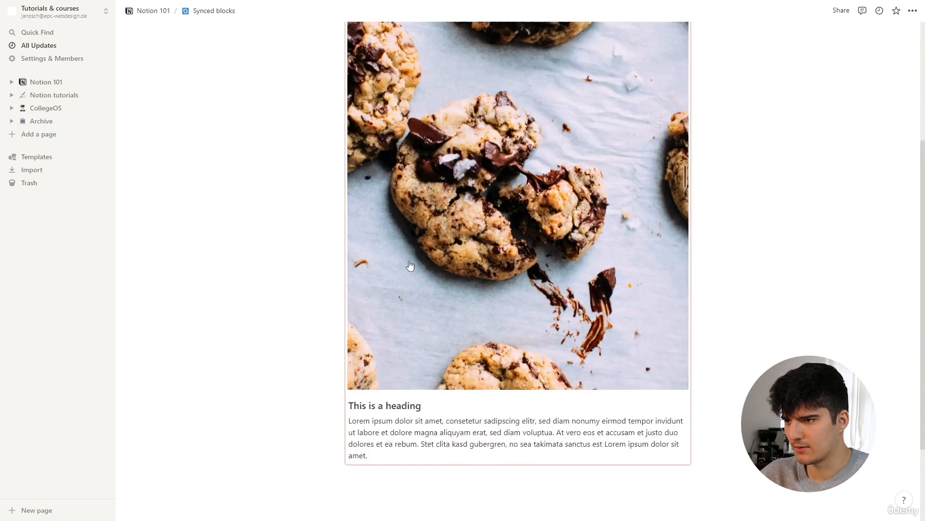
scroll(537, 216, "up", 4)
scroll(626, 183, "down", 5)
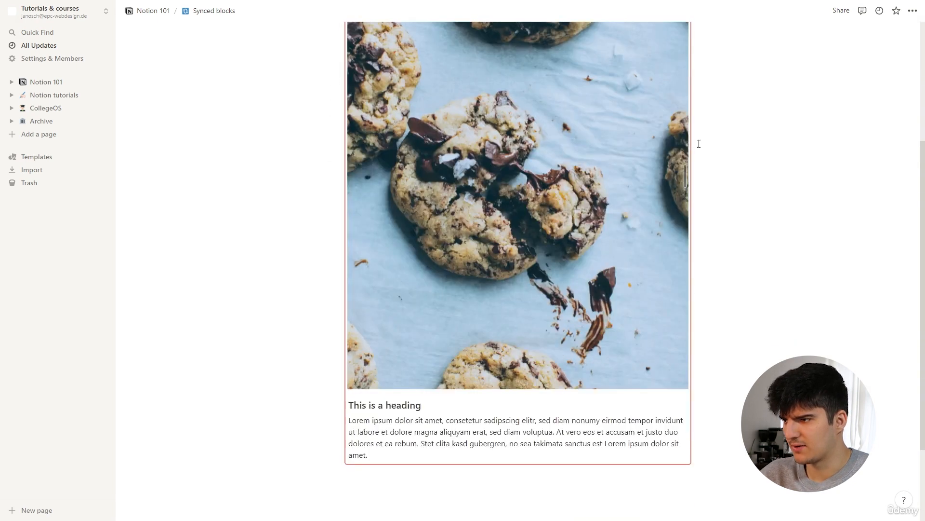
left_click_drag(684, 173, 403, 149)
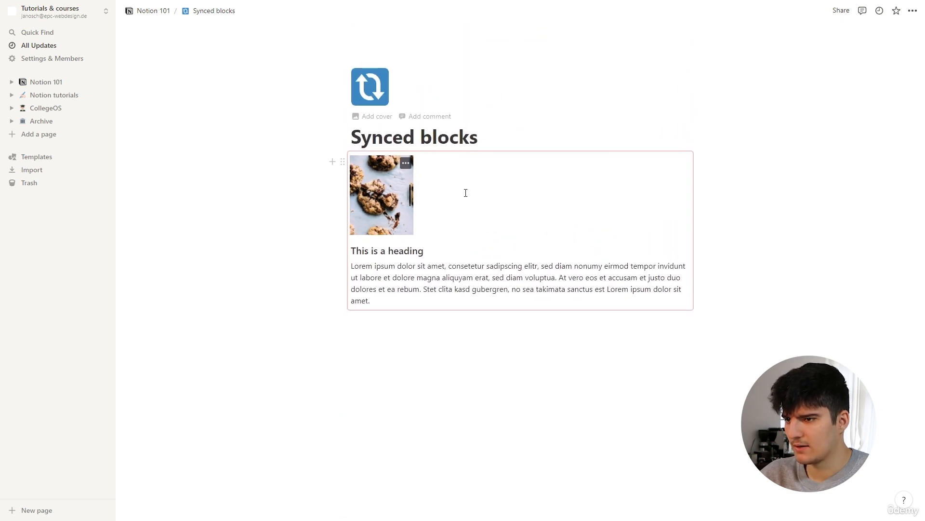
Step: Shrink the cookie photo to a thumbnail and add toggles Question 1, Question 2, Question 3 below the paragraph
left_click(467, 197)
left_click(377, 296)
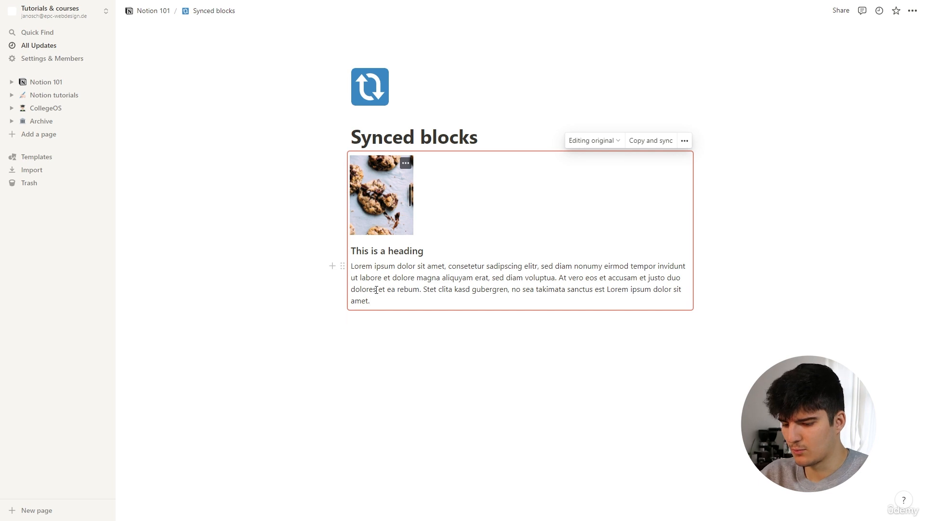
key("Return")
type("/")
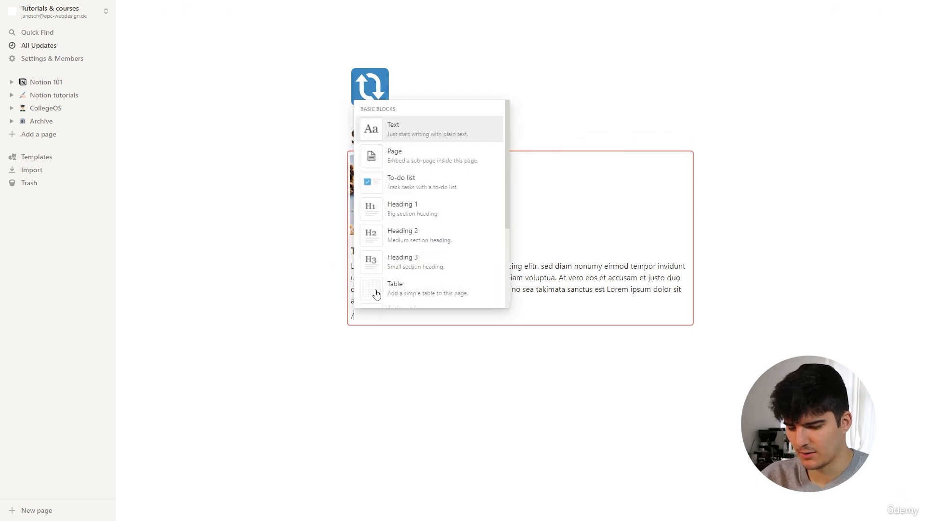
type("toggle")
key("Return")
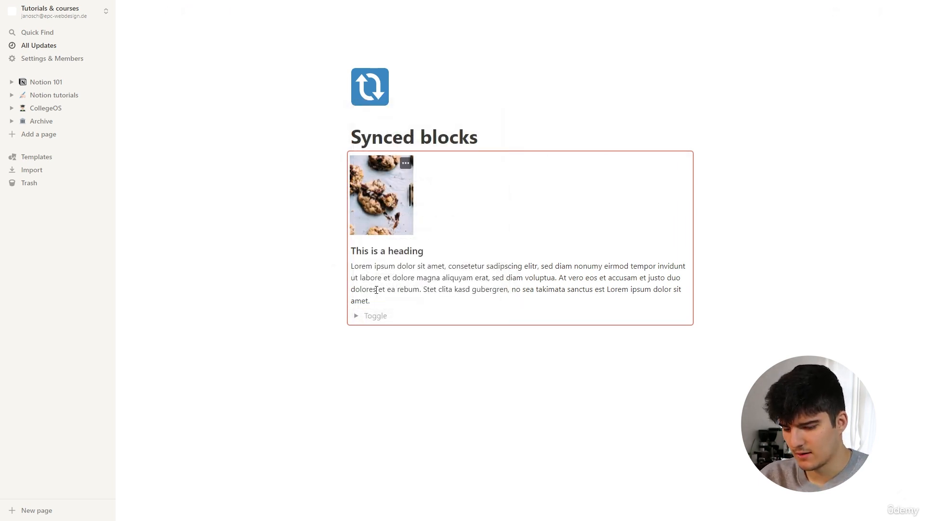
type("Question 1")
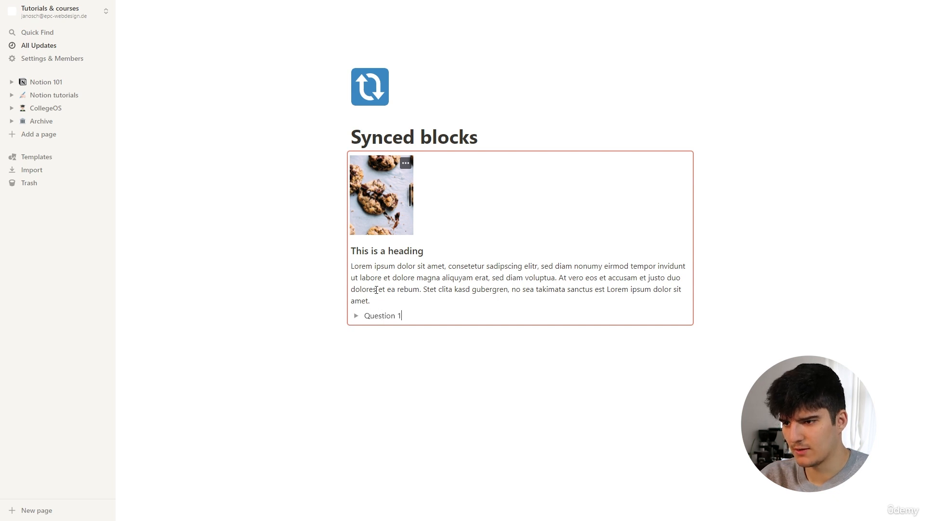
key("Return")
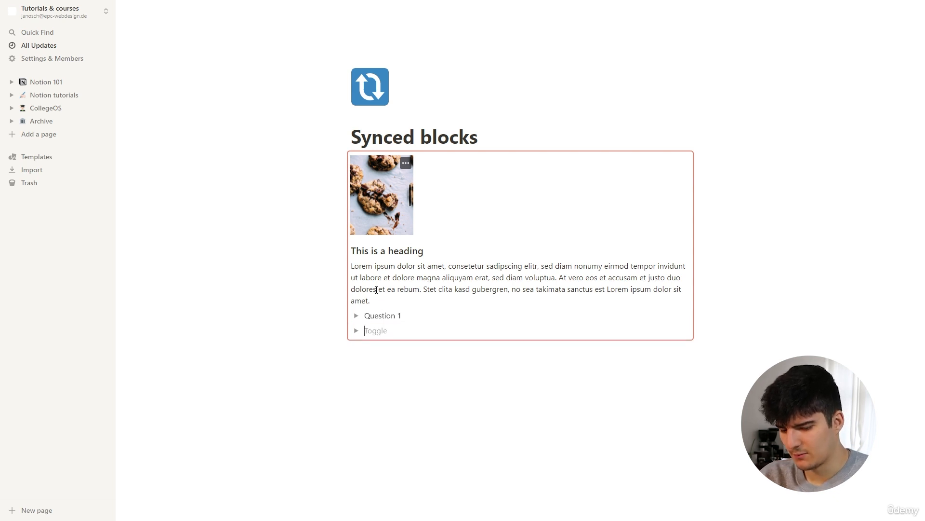
type("Question 2")
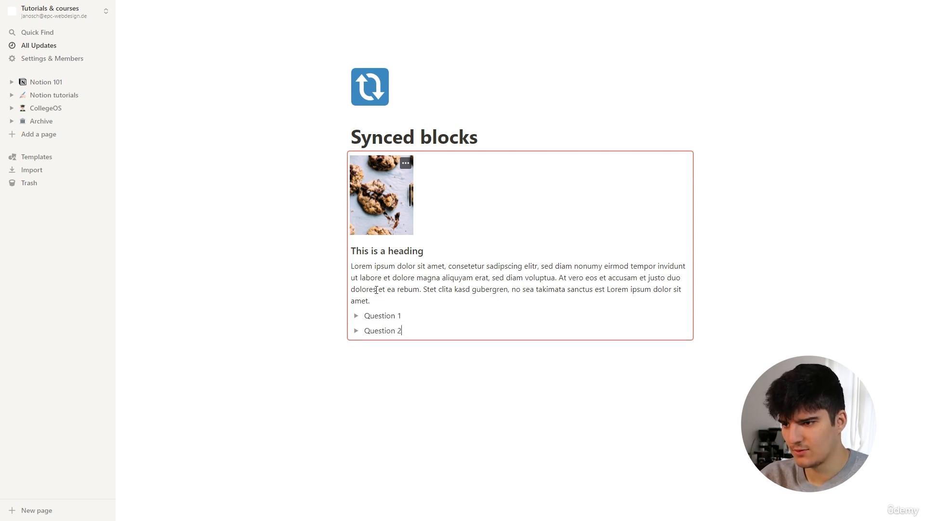
key("Return")
type("Question 3")
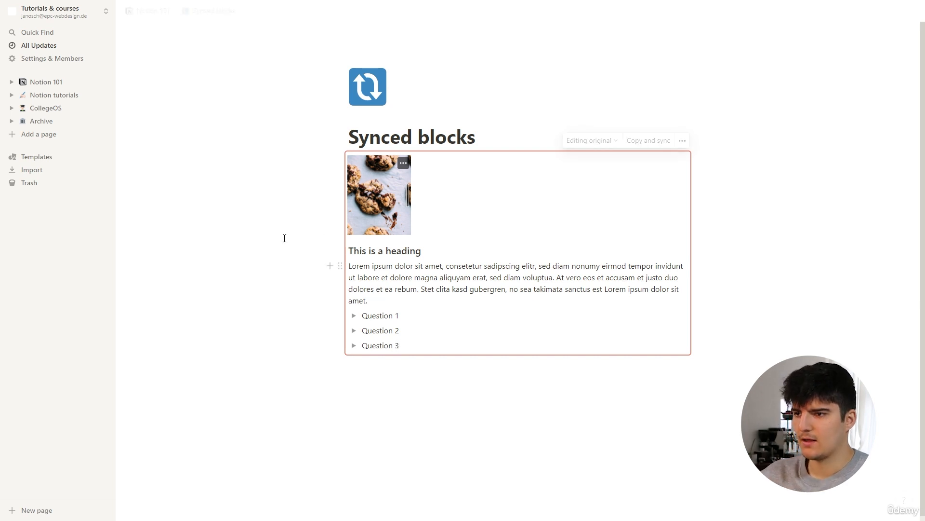
left_click(230, 271)
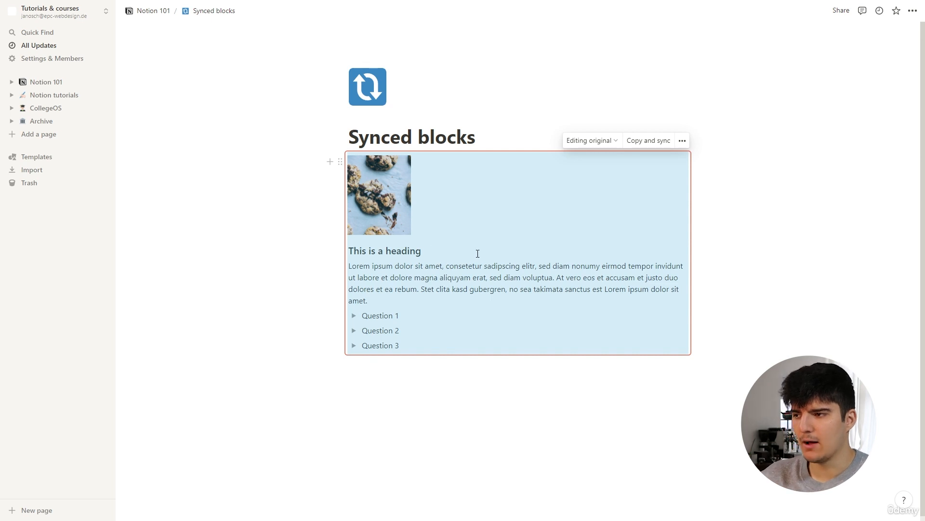
Step: Copy and sync the block, then paste a synced copy below the original
scroll(464, 252, "down", 1)
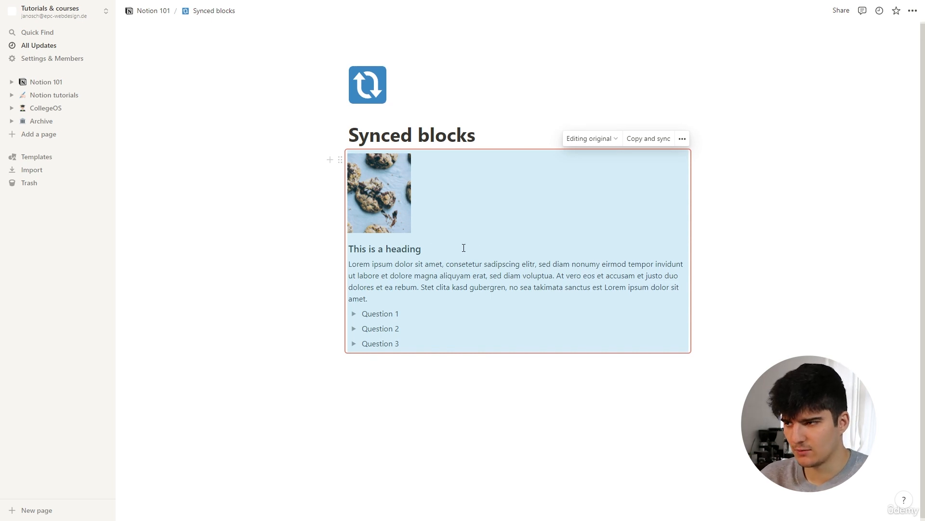
left_click(641, 140)
left_click(387, 379)
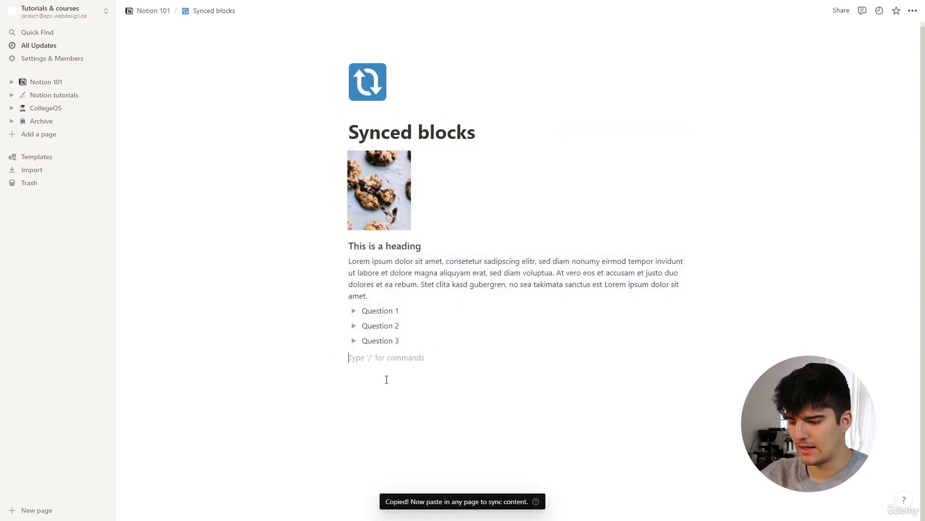
key("Return")
key("Return")
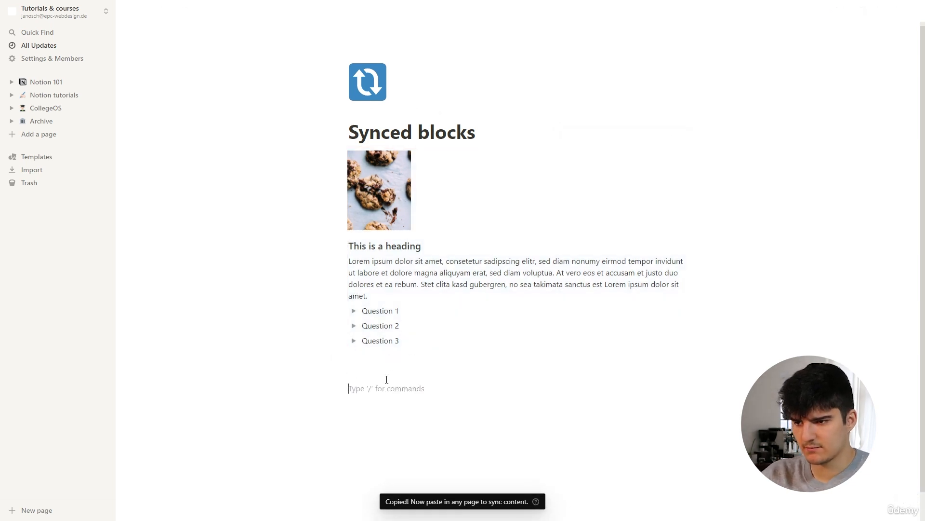
key("ctrl+v")
scroll(381, 262, "down", 2)
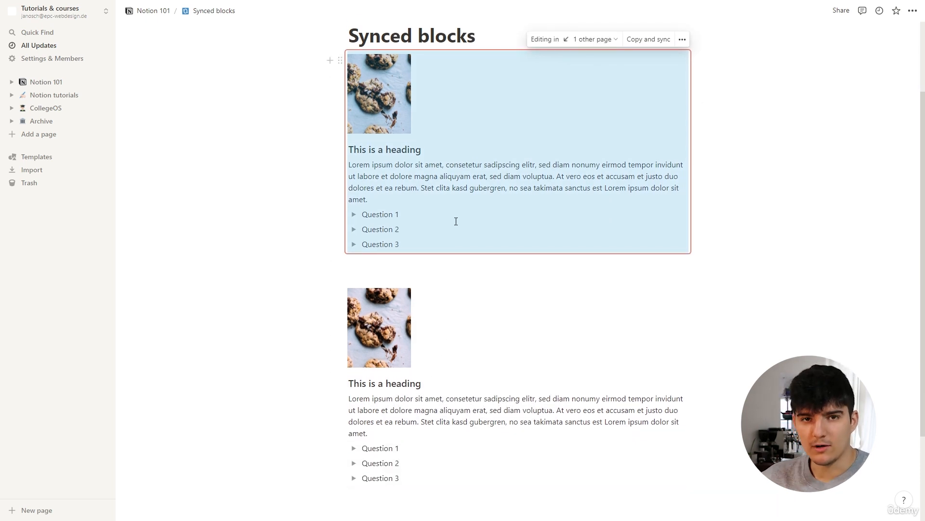
Step: Change the heading to 'This is not a heading' and copy the synced block again
scroll(454, 226, "down", 2)
scroll(454, 226, "up", 2)
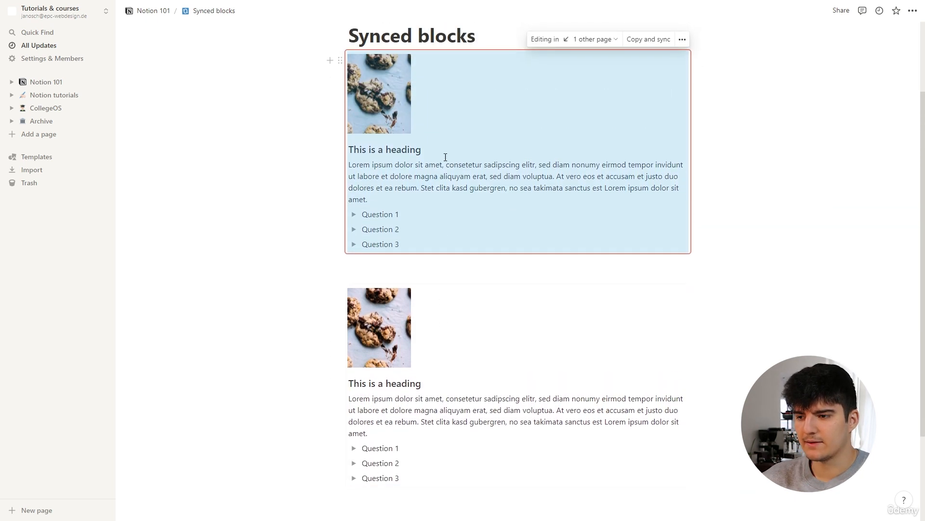
left_click(411, 165)
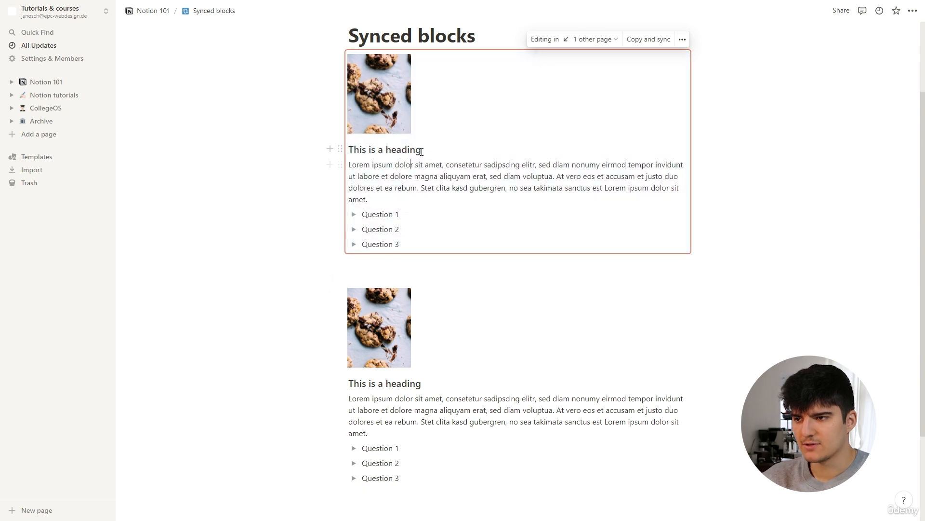
key("ctrl+BackSpace")
key("ctrl+BackSpace")
key("ctrl+BackSpace")
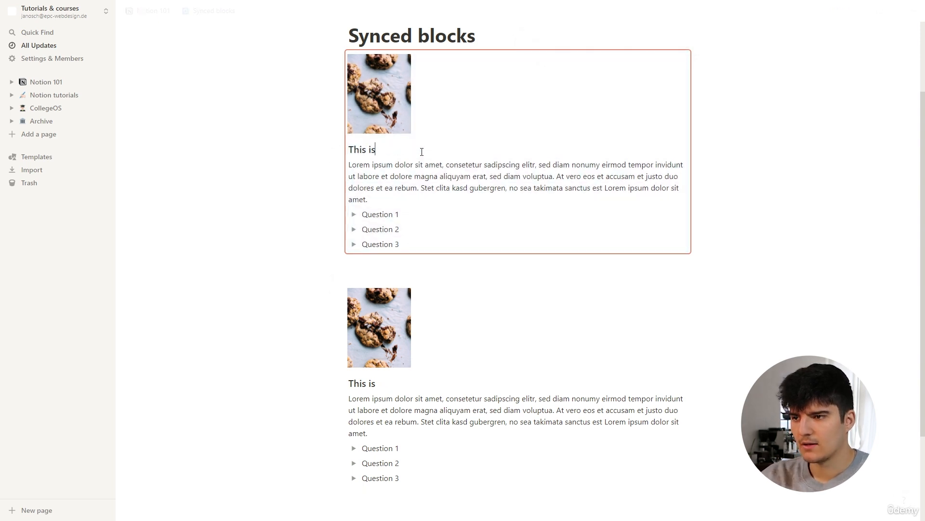
type("is not ")
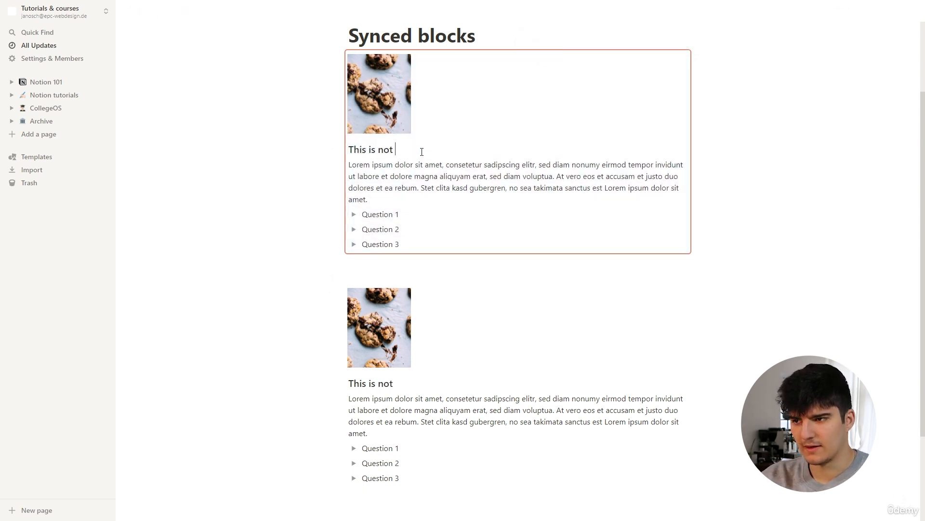
type("a heading")
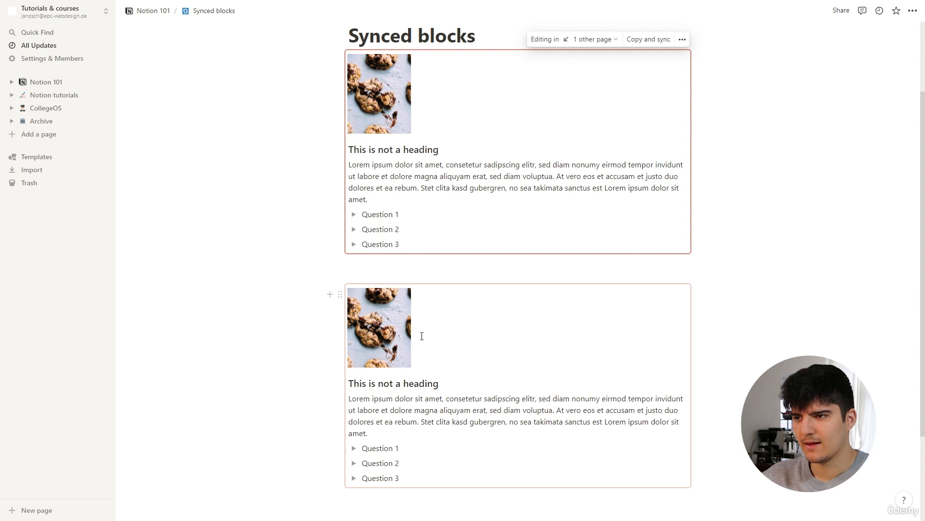
mouse_move(411, 293)
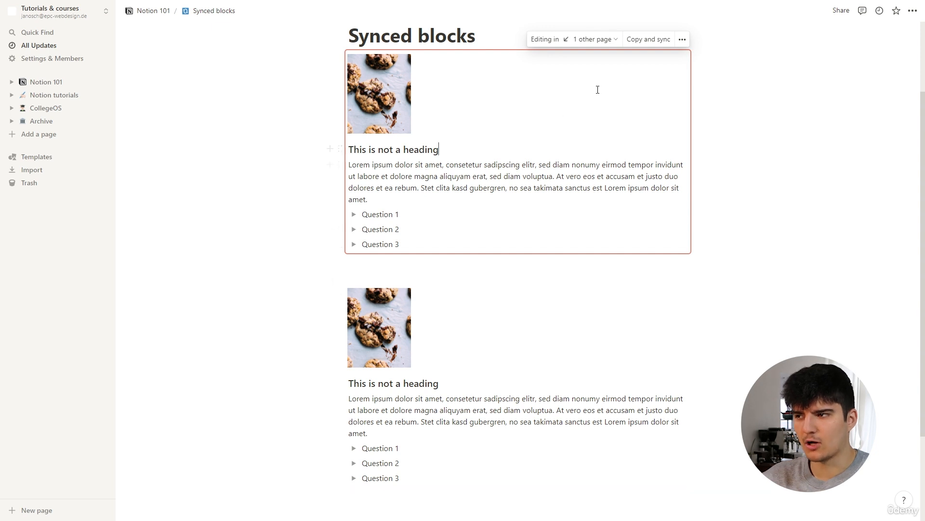
left_click(634, 40)
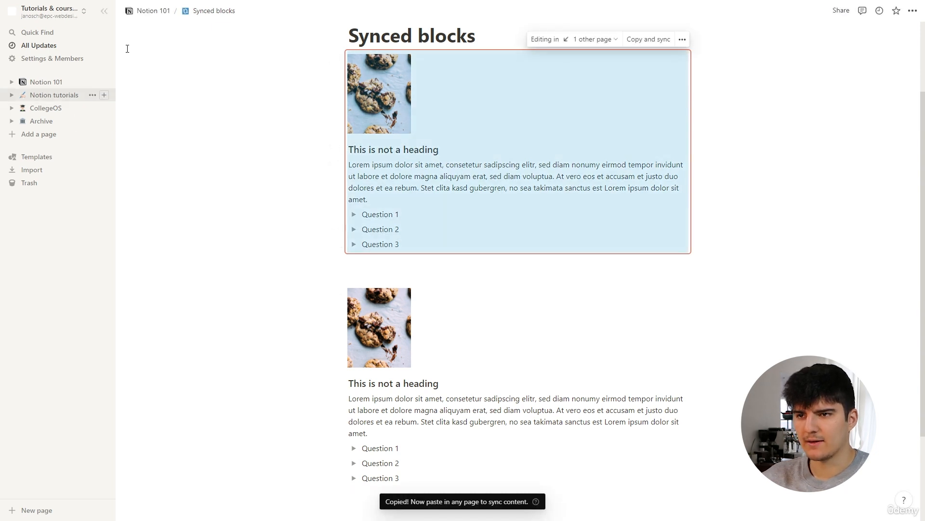
Step: Paste the synced block at the bottom of the Notion 101 page
left_click(151, 10)
scroll(255, 268, "down", 2)
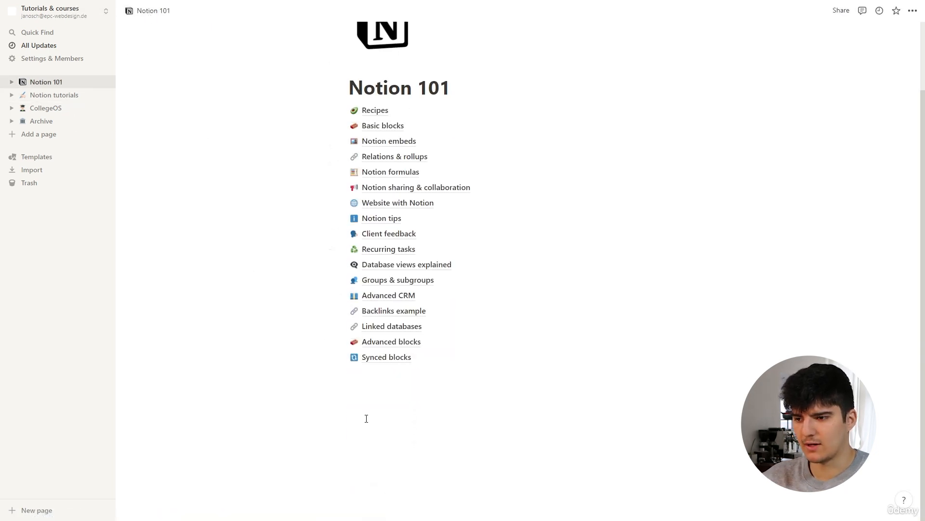
left_click(360, 398)
key("Return")
key("Return")
key("ctrl+v")
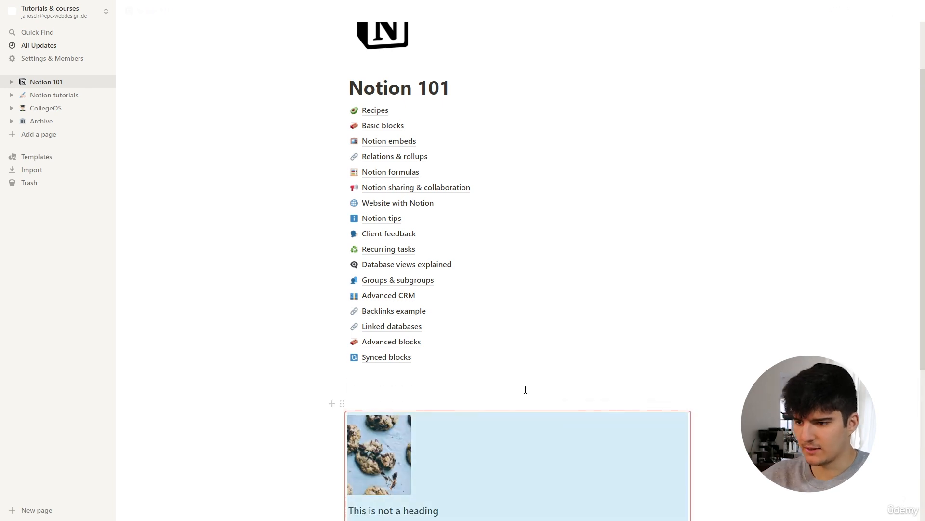
scroll(622, 289, "down", 5)
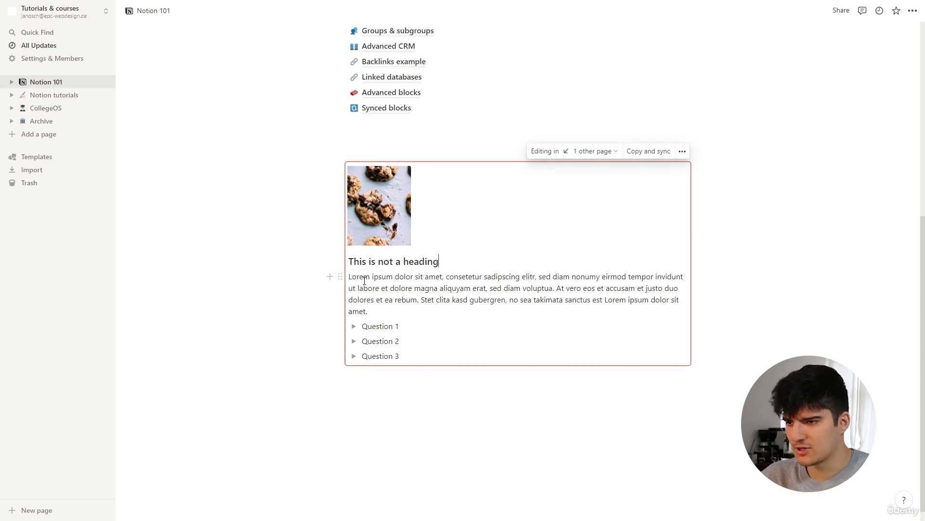
left_click(384, 208)
left_click(518, 178)
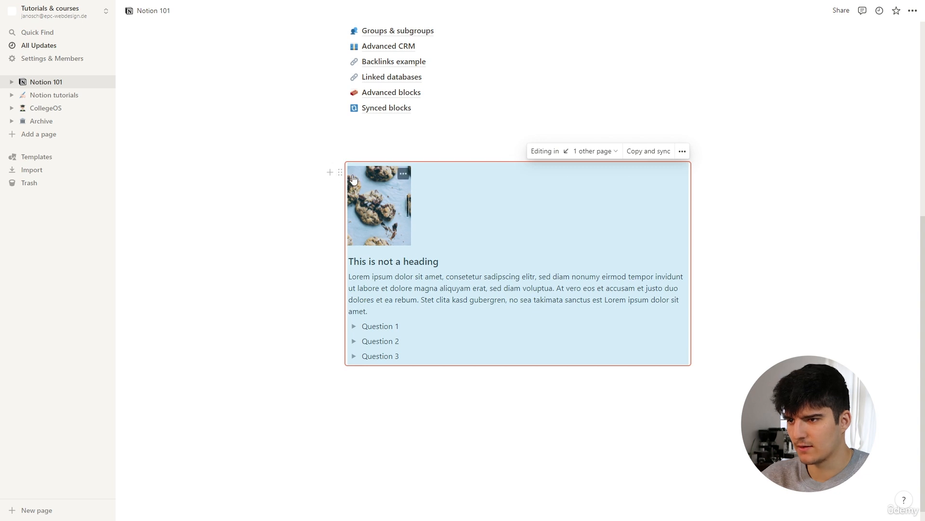
Step: Add a palm-beach Unsplash image inside that synced copy and check the Synced blocks page
left_click(403, 311)
key("Return")
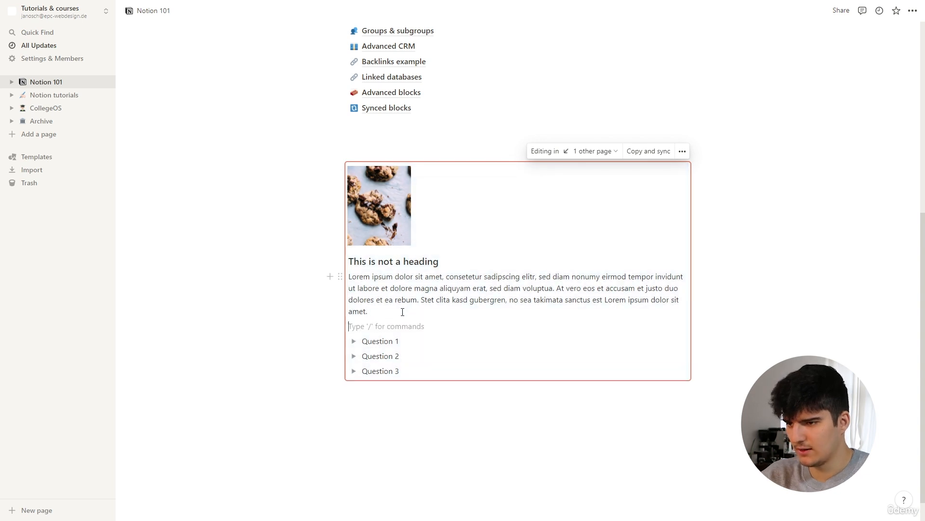
type("/i")
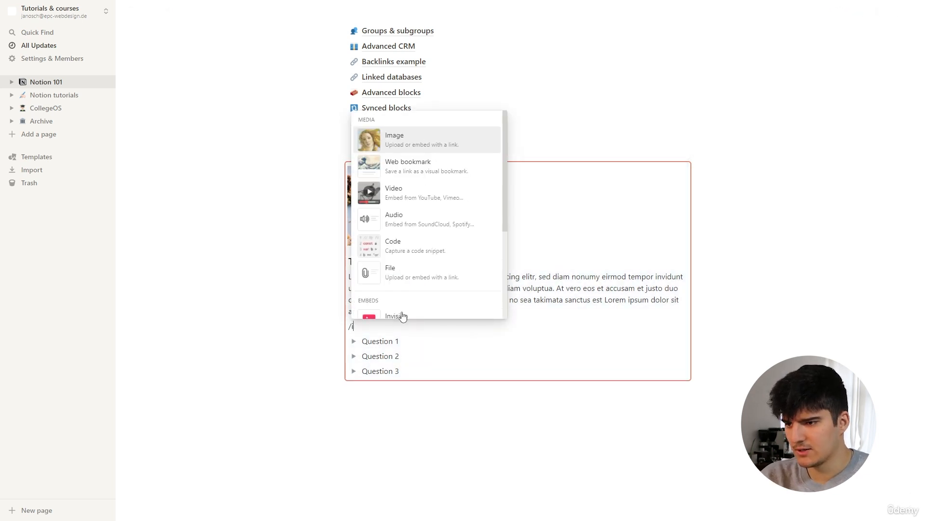
type("mage")
key("Return")
left_click(479, 356)
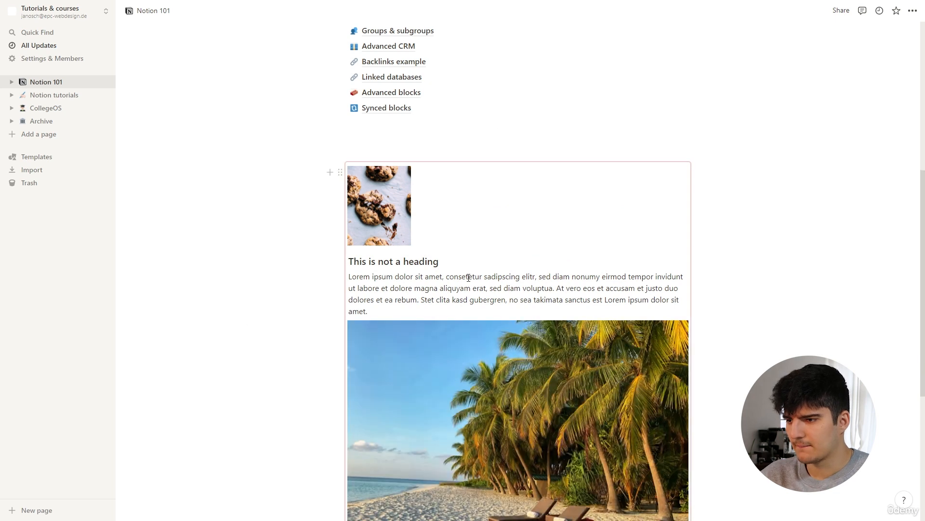
scroll(469, 275, "down", 3)
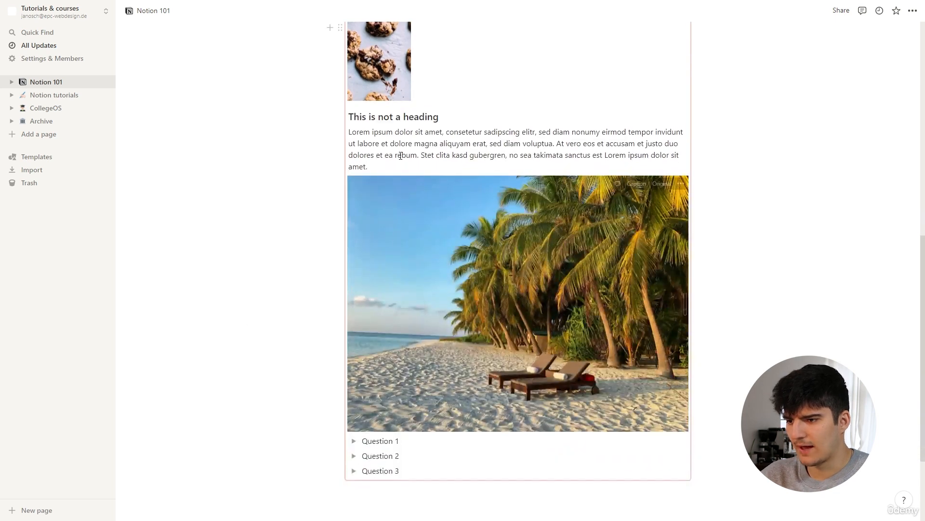
scroll(455, 333, "up", 4)
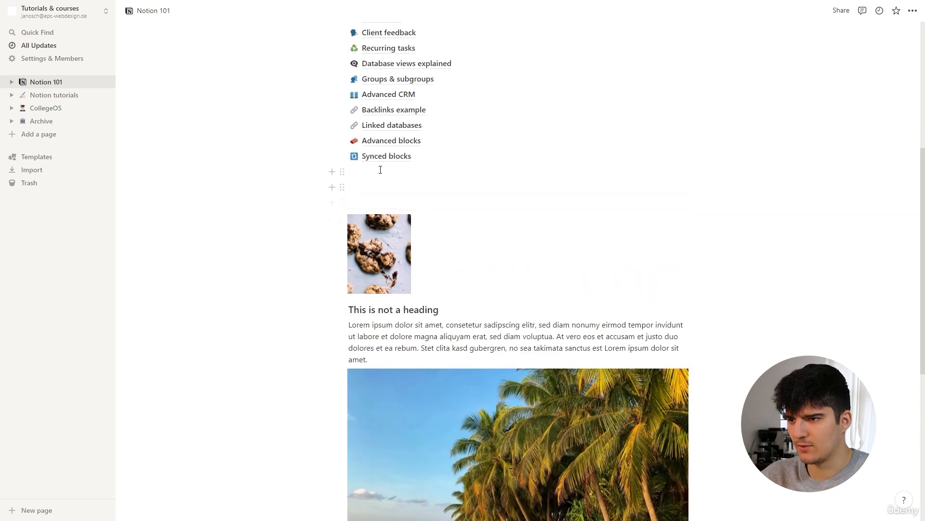
left_click(385, 156)
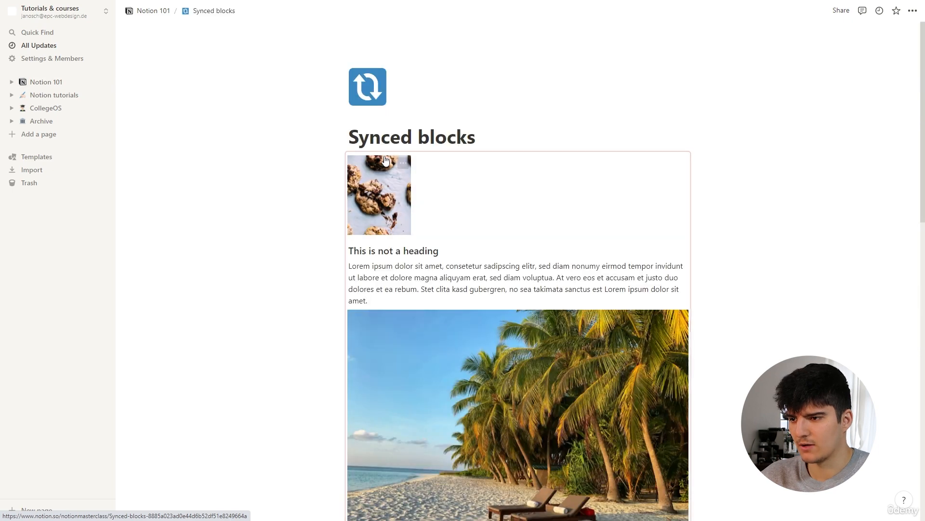
Step: Select the 'This should be synced by pasting' callout further down the Synced blocks page
scroll(526, 291, "down", 2)
scroll(526, 290, "down", 10)
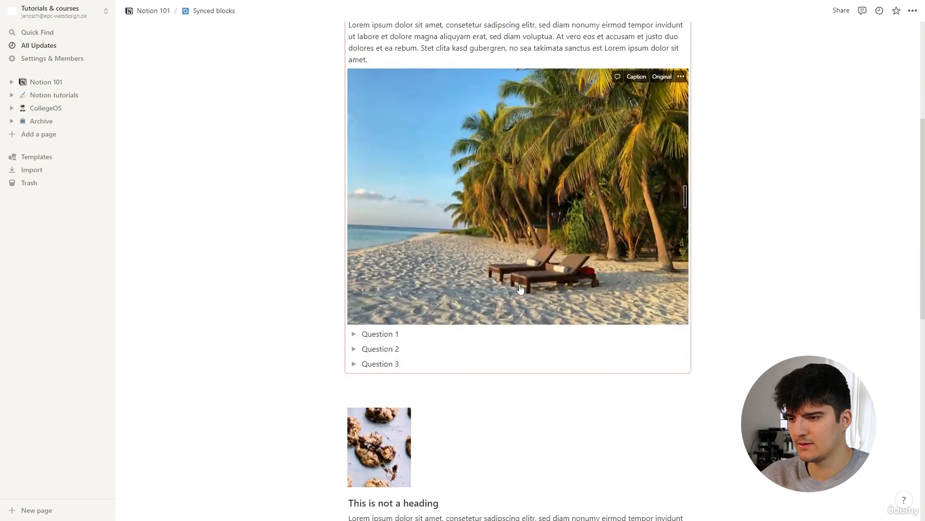
scroll(453, 308, "up", 1)
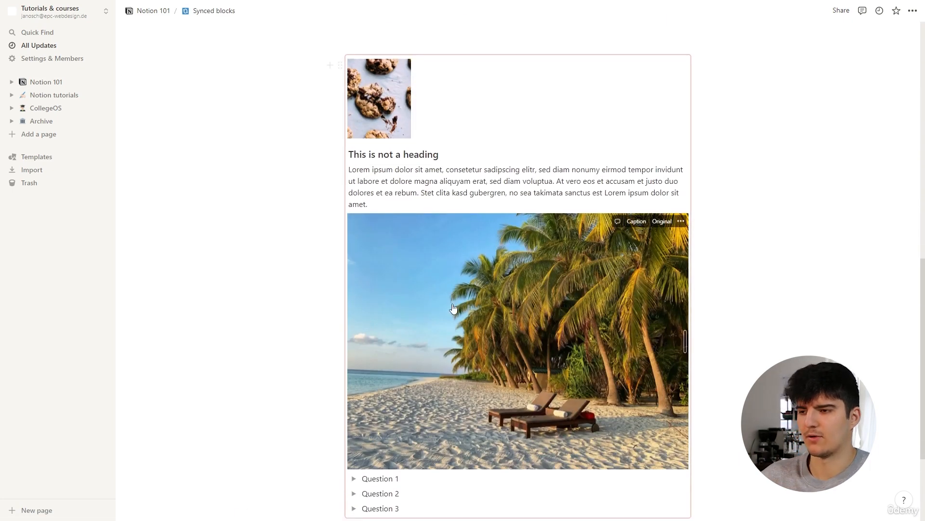
scroll(454, 309, "down", 2)
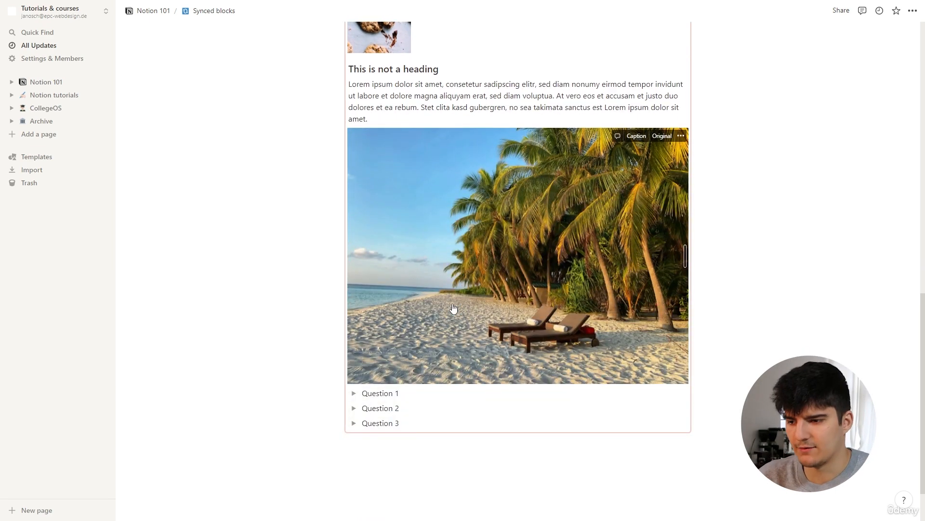
scroll(453, 309, "down", 3)
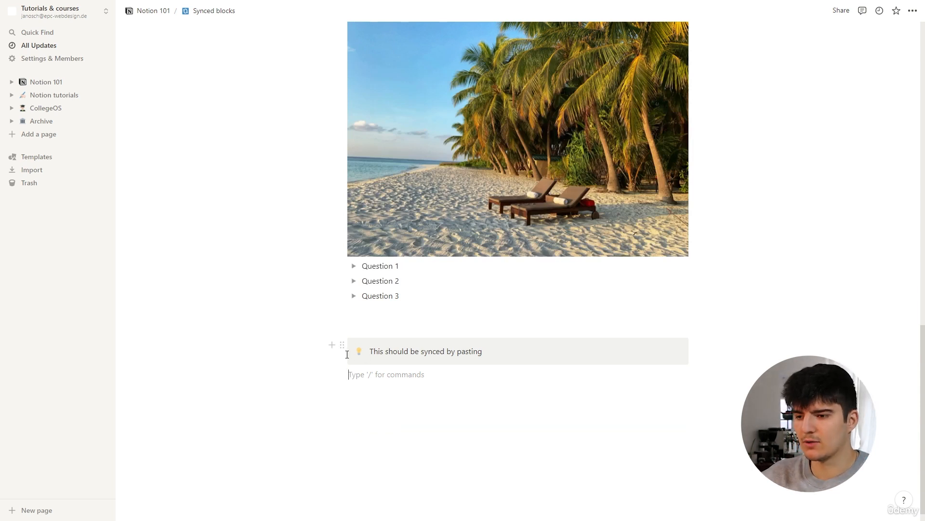
left_click_drag(316, 341, 371, 356)
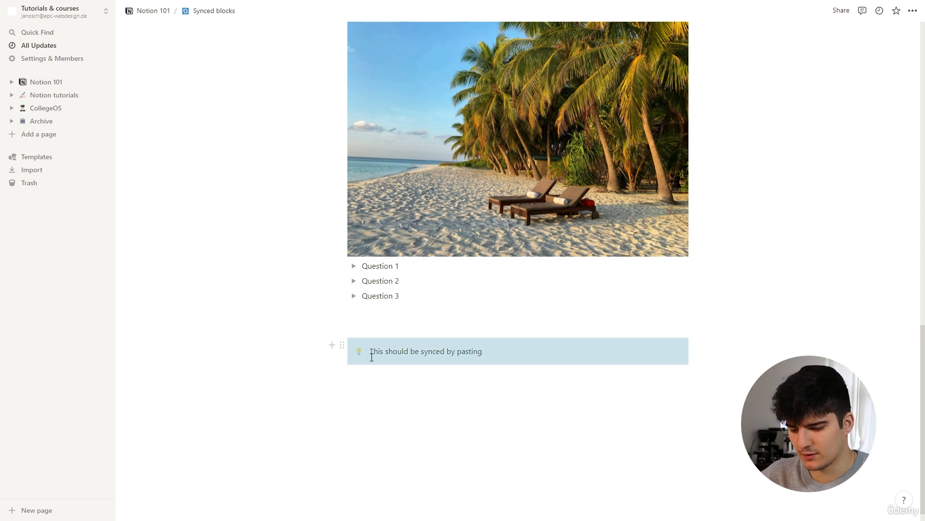
Step: Paste the callout below Question 3 on Notion 101 as a synced copy
left_click(157, 11)
scroll(424, 382, "down", 10)
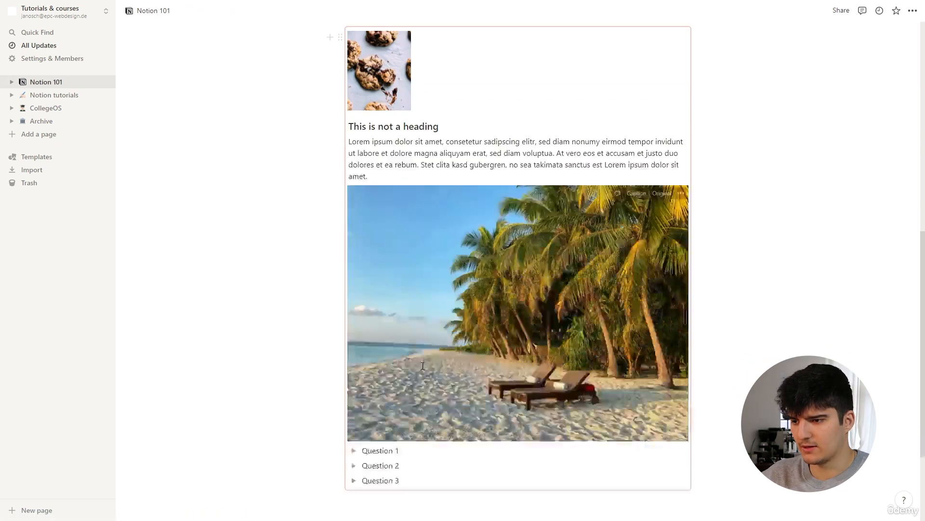
left_click(421, 382)
key("Return")
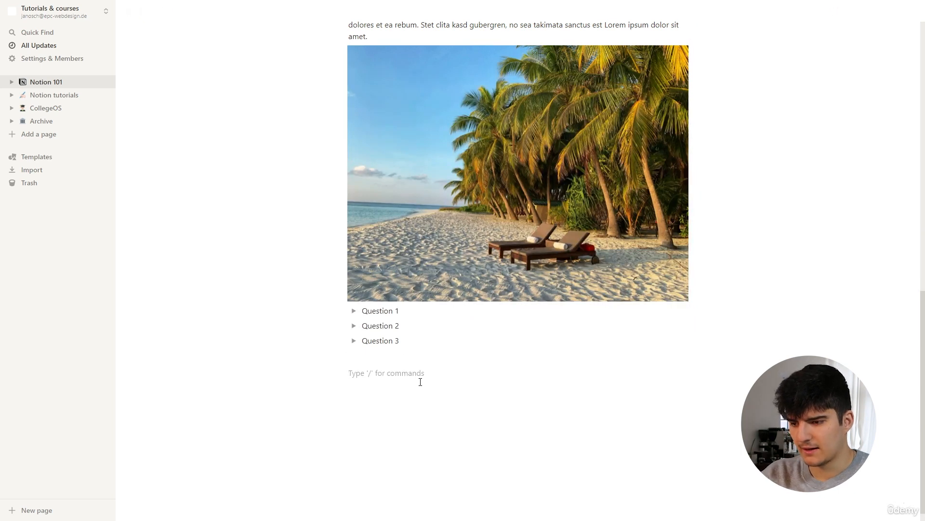
type("This should be synced by pasting")
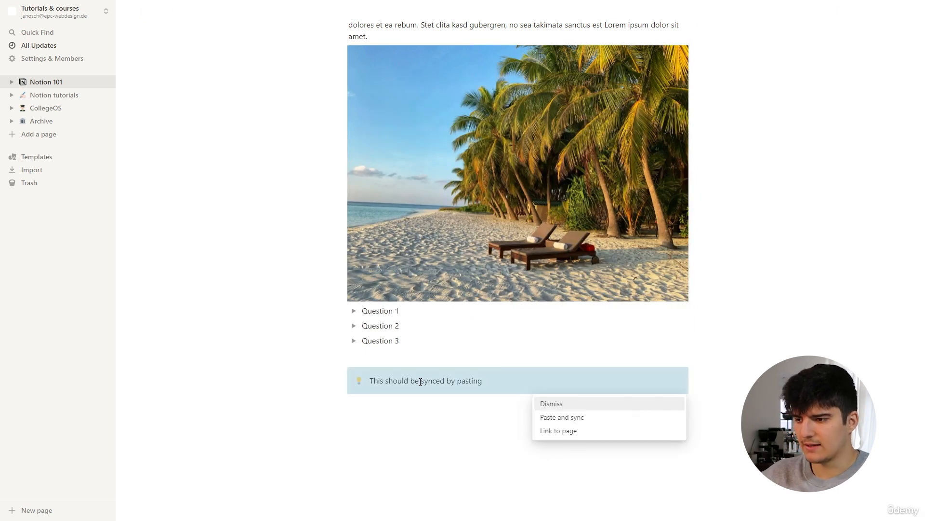
left_click(559, 422)
Step: Append lorem ipsum text after 'pasting' inside the callout
left_click(445, 440)
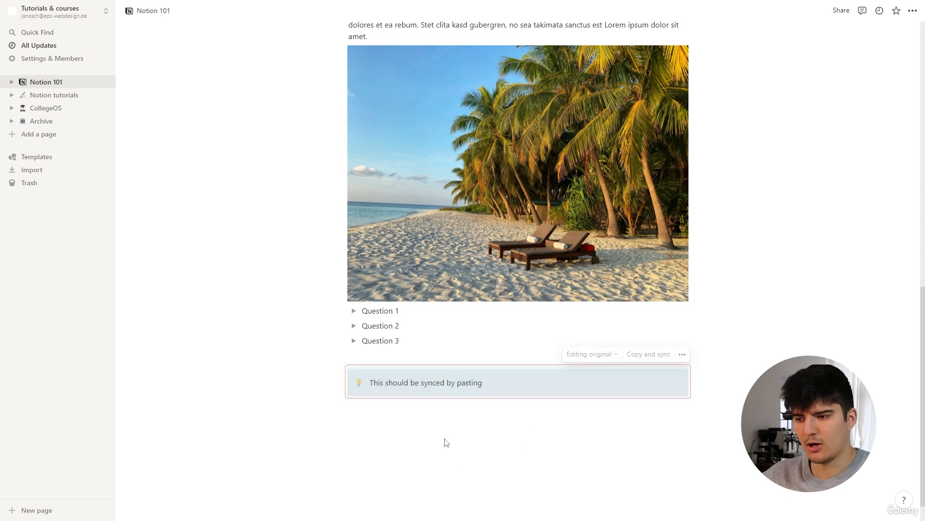
left_click(399, 394)
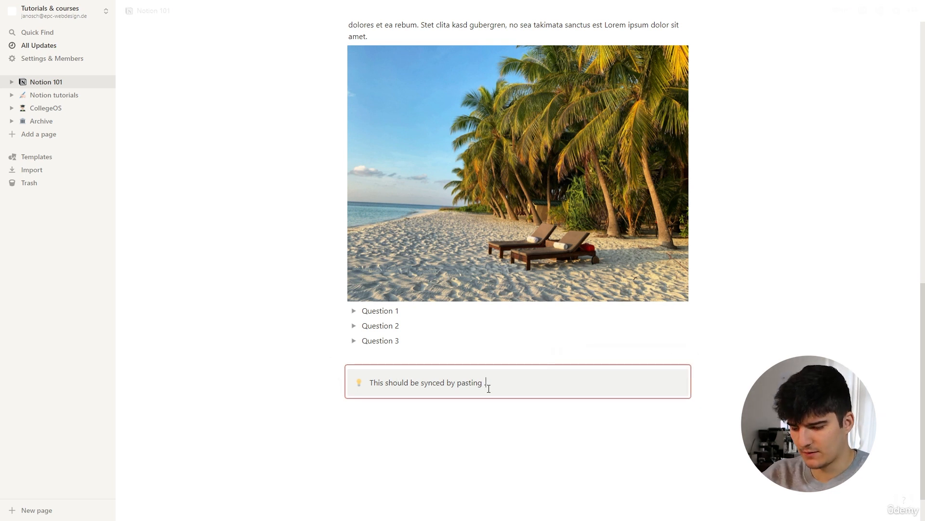
type(". Lore")
key("BackSpace")
key("BackSpace")
key("BackSpace")
key("BackSpace")
key("BackSpace")
key("BackSpace")
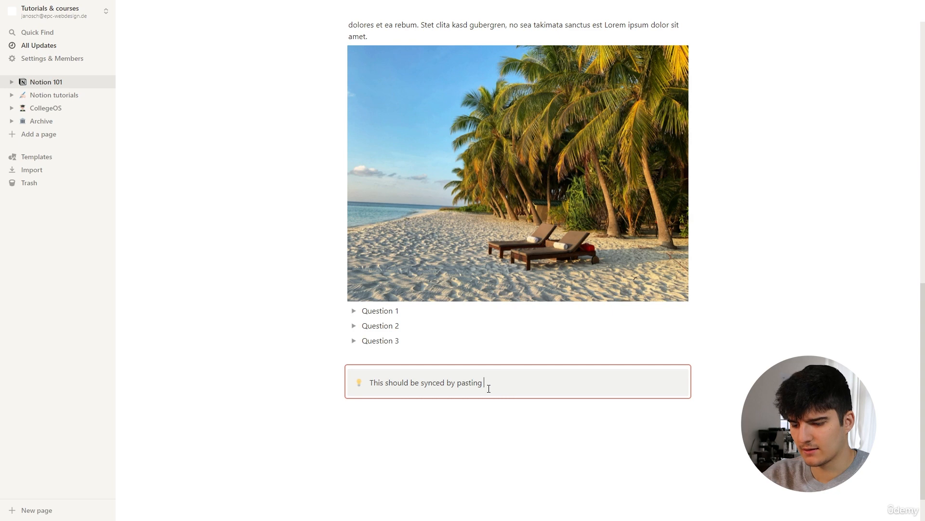
type(".lorem-50")
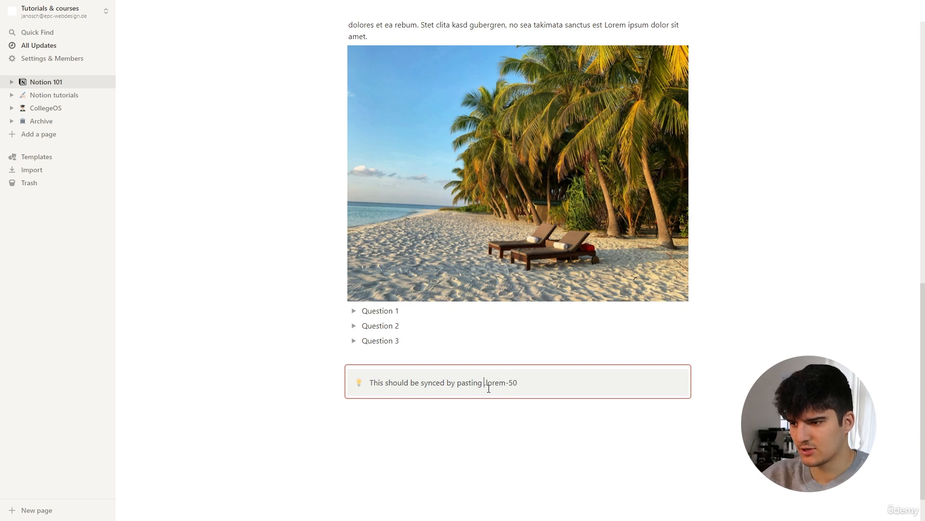
scroll(366, 281, "up", 3)
scroll(366, 282, "up", 4)
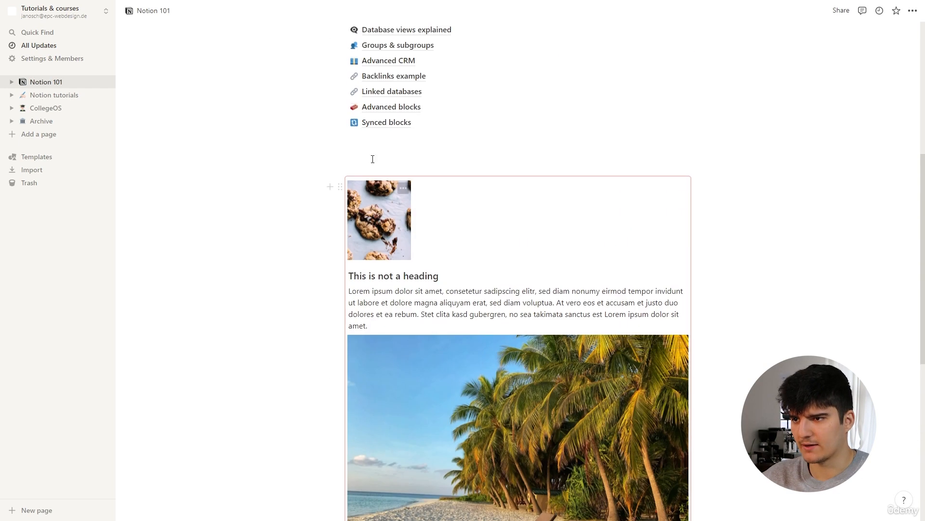
Step: Go to the Synced blocks page and confirm its callout shows the new Lorem ipsum text
left_click(381, 123)
scroll(427, 265, "down", 6)
scroll(426, 265, "down", 10)
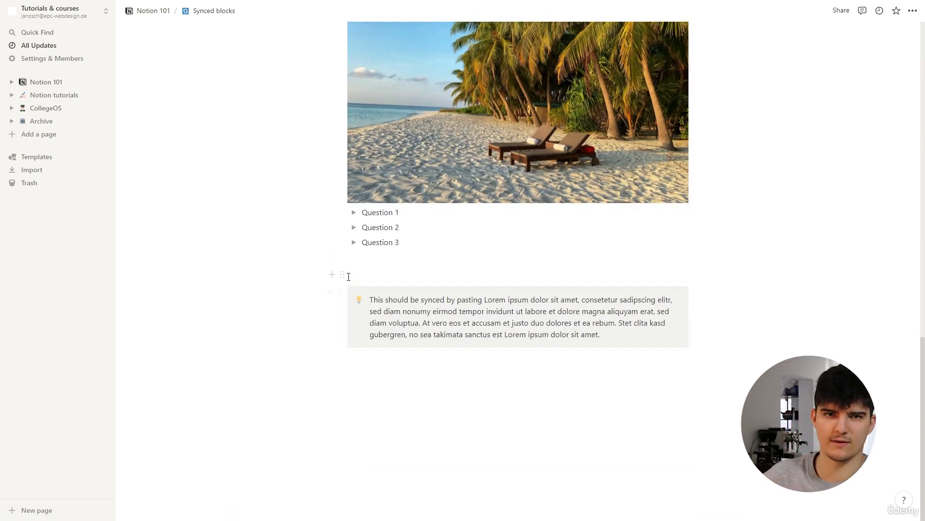
scroll(538, 309, "up", 2)
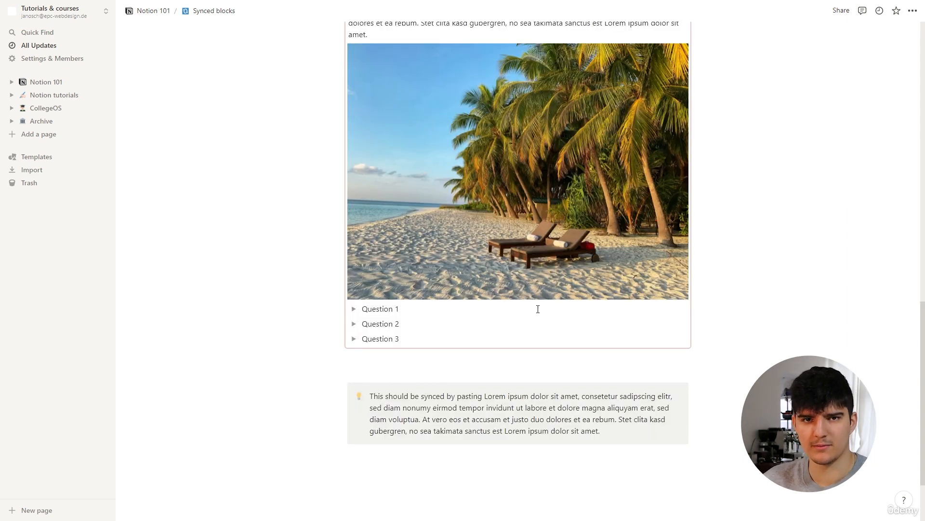
scroll(538, 308, "up", 4)
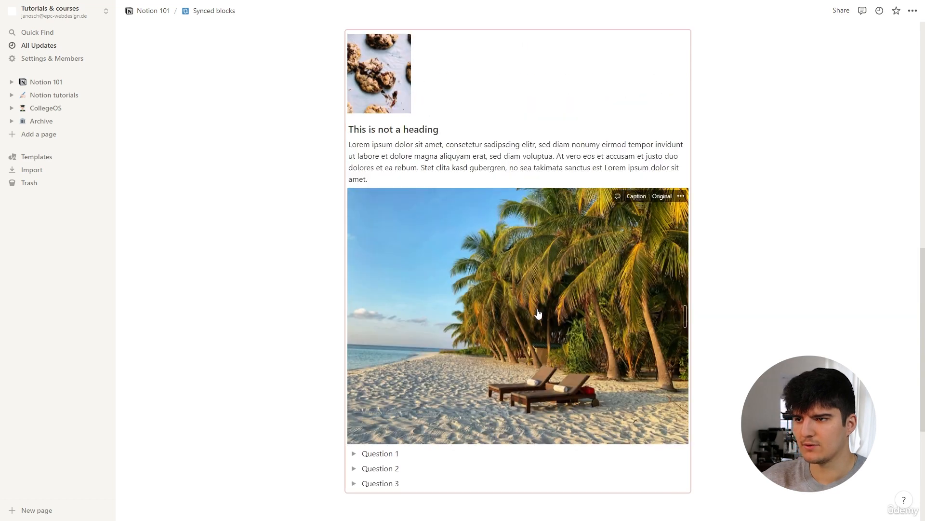
Step: Unsync the lower synced copy on the Synced blocks page
scroll(621, 196, "up", 2)
left_click(620, 204)
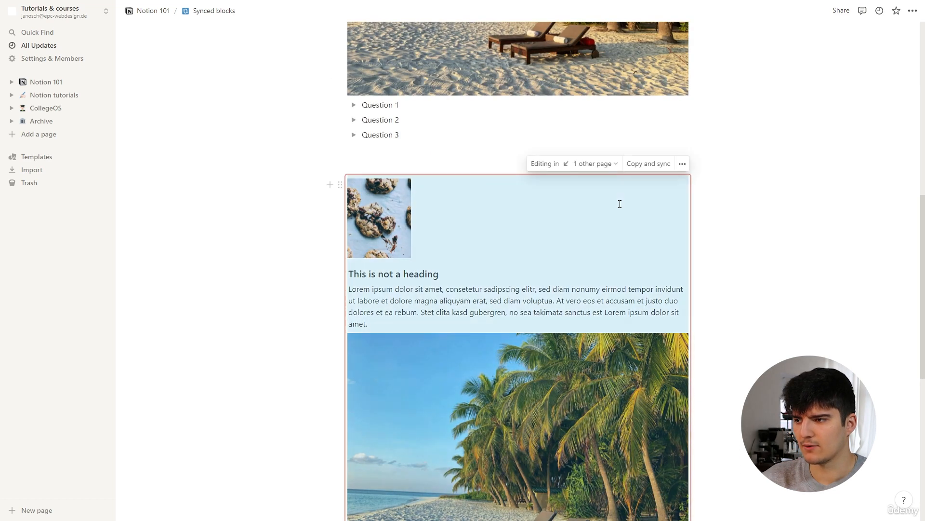
left_click(682, 163)
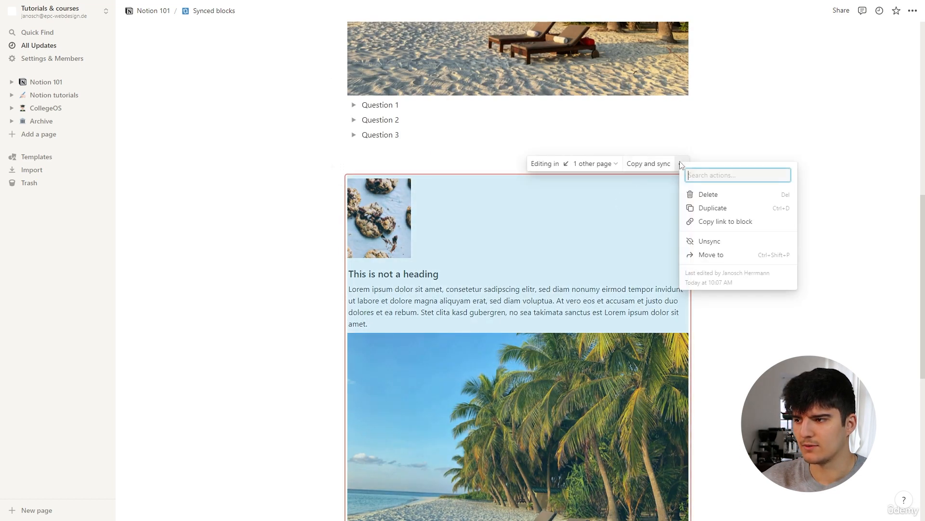
left_click(710, 243)
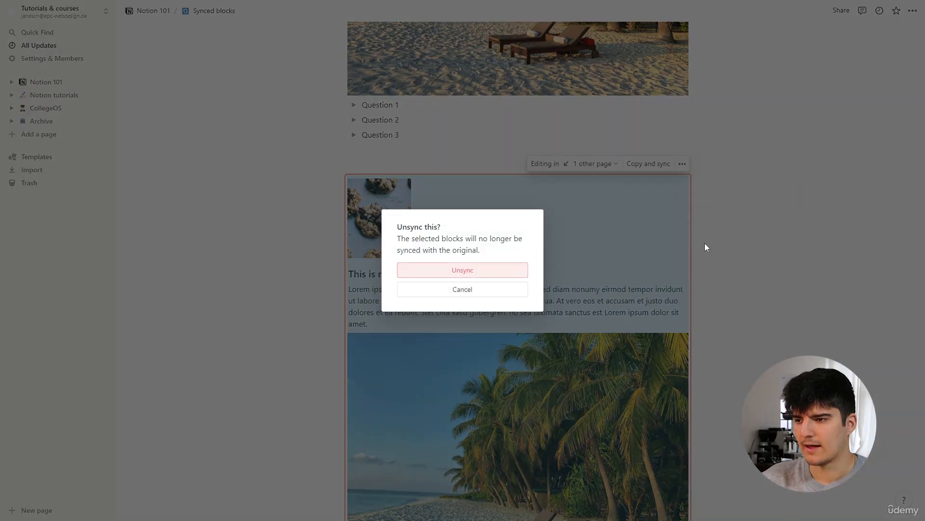
left_click(436, 270)
Step: Undo stray text typed into the heading so it still reads 'This is not a heading'
scroll(461, 302, "down", 2)
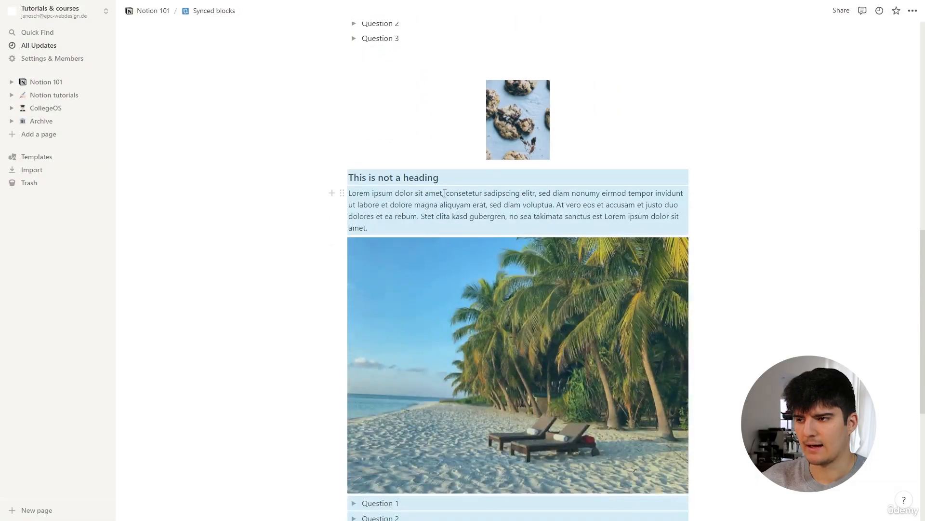
scroll(445, 195, "up", 2)
left_click(468, 277)
scroll(454, 277, "up", 2)
type("lhjylödsjdlök")
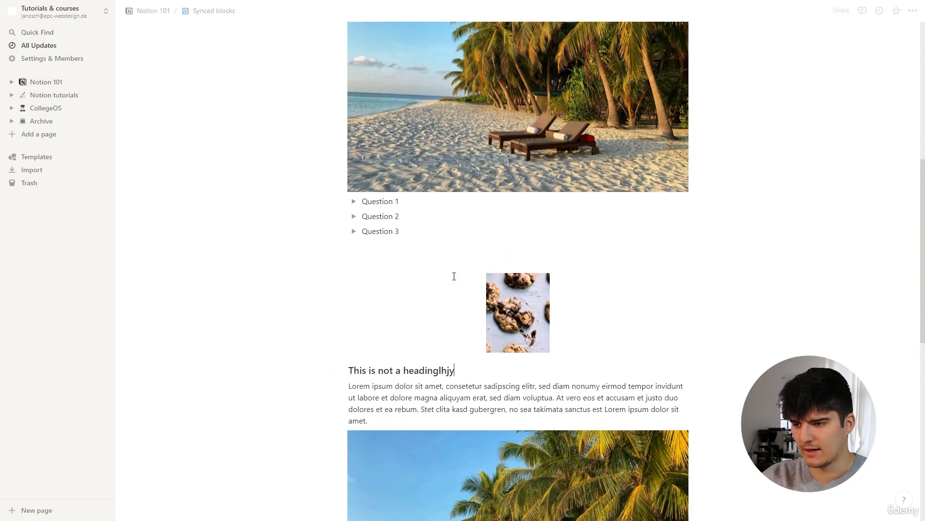
key("ctrl+z")
key("ctrl+z")
key("ctrl+z")
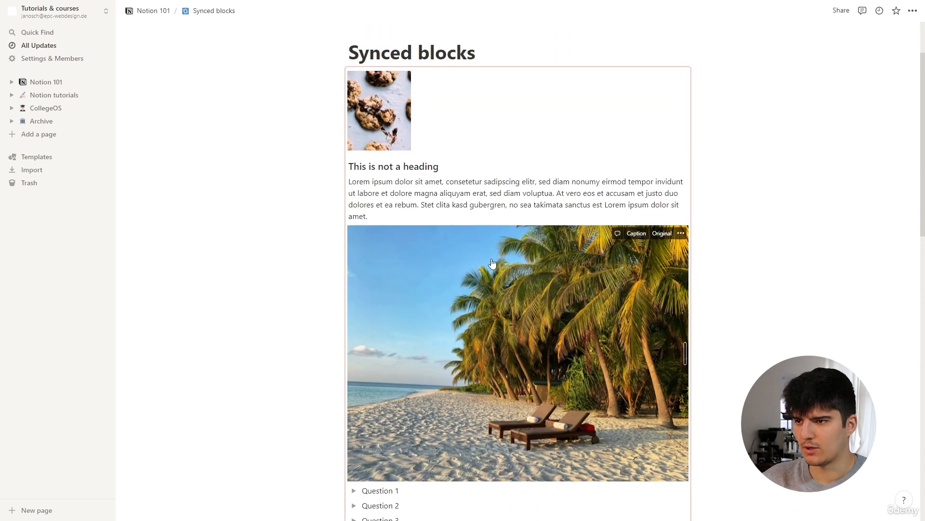